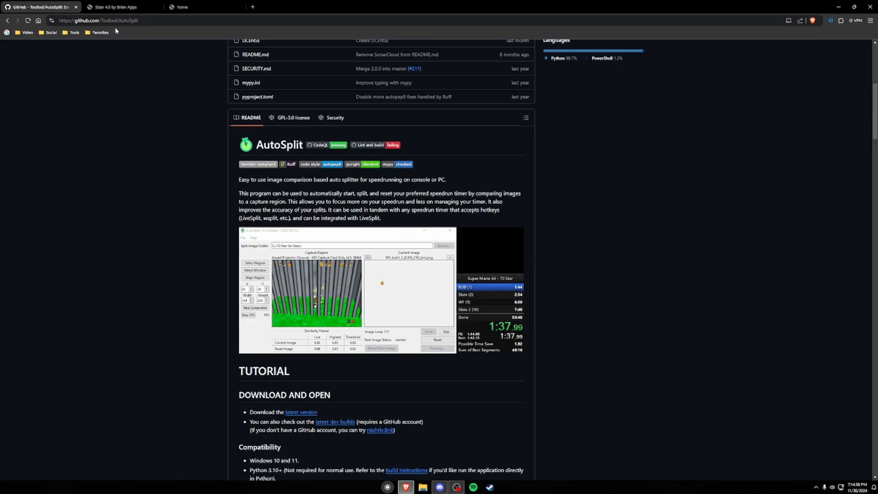
Step: Open the latest AutoSplit release from the README and download AutoSplit.v2.2.2.Python.3.12.zip
scroll(181, 281, "up", 1)
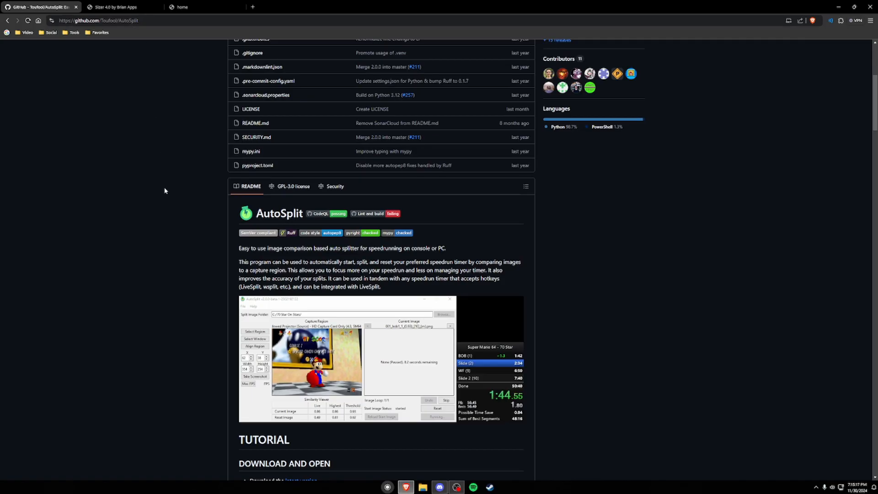
scroll(173, 284, "down", 15)
scroll(186, 287, "up", 15)
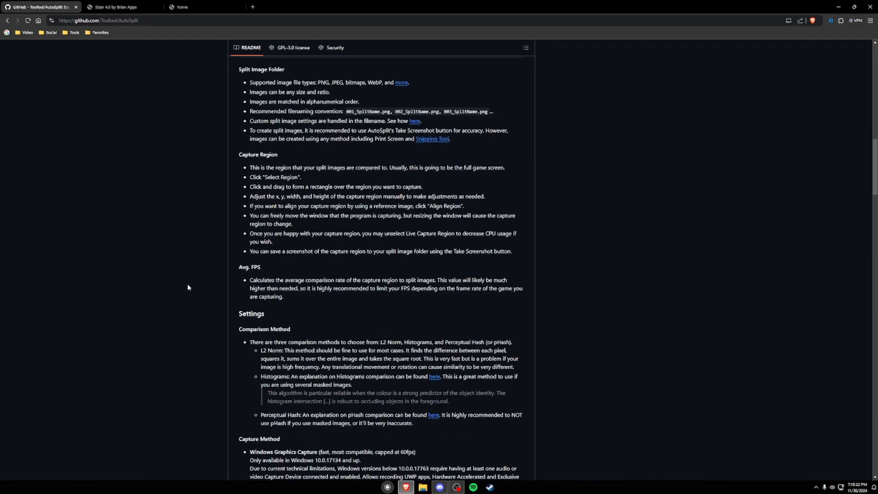
middle_click(307, 244)
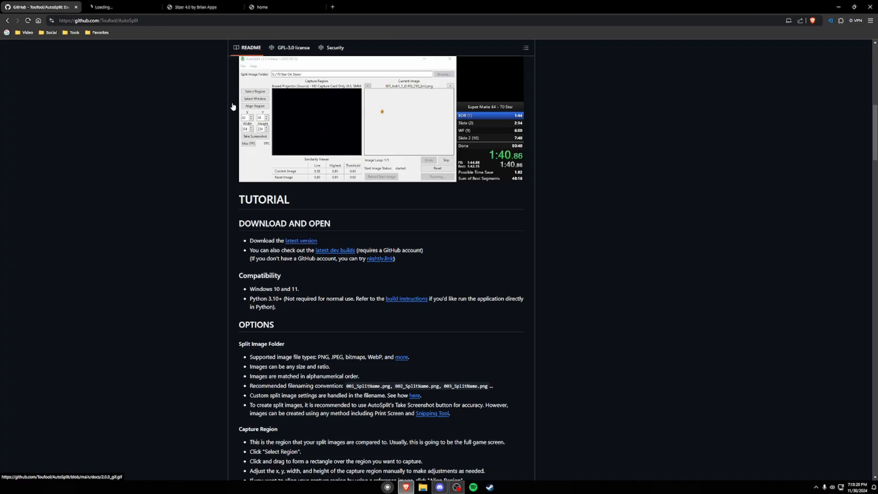
left_click(123, 7)
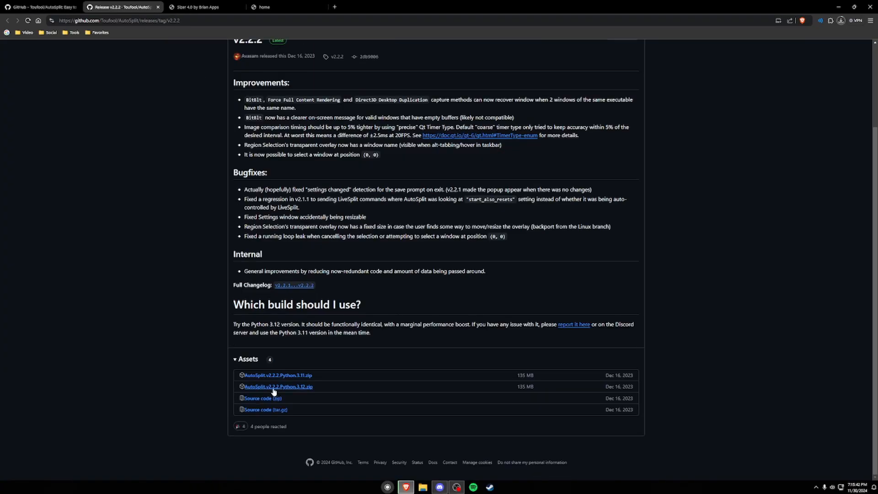
left_click(273, 388)
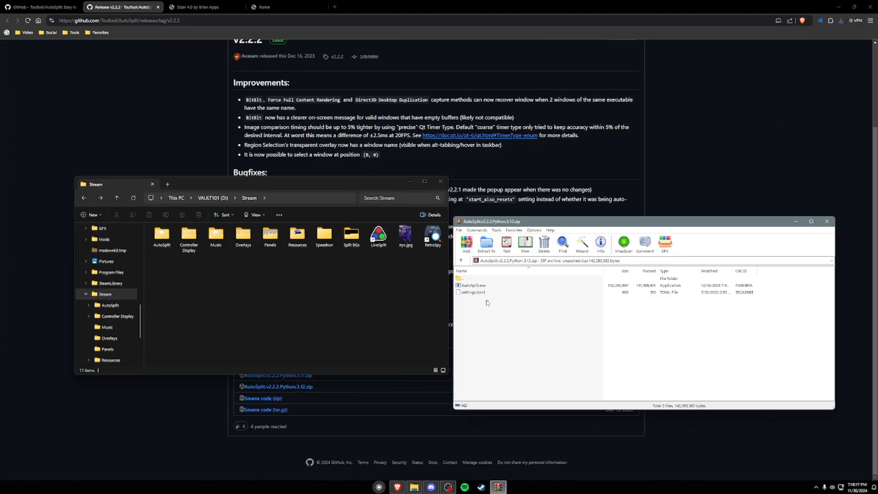
Step: Examine AutoSplit.exe and settings.toml in the downloaded archive and the contents of the AutoSplit folder inside Stream
left_click_drag(487, 302, 481, 289)
left_click(480, 299)
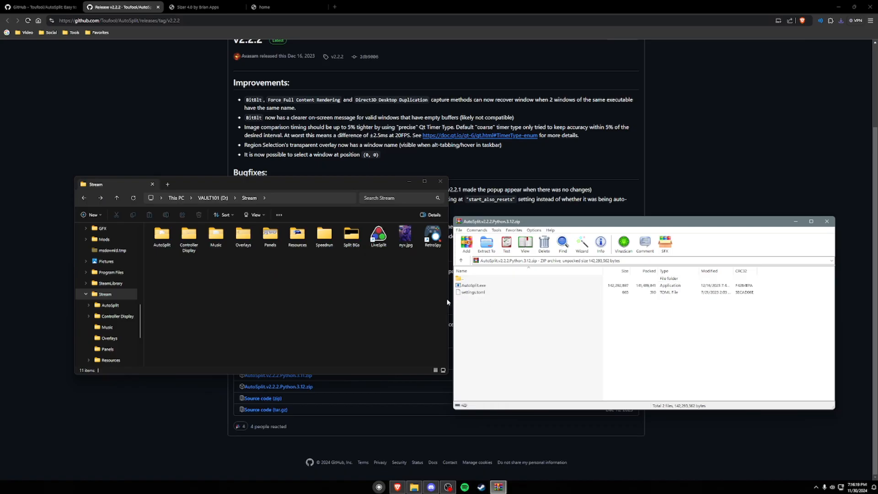
left_click(175, 250)
double_click(172, 238)
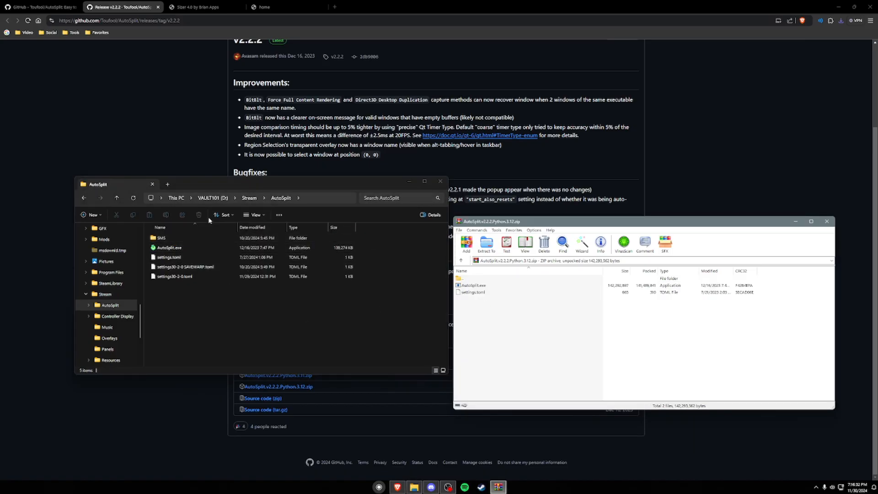
left_click(182, 152)
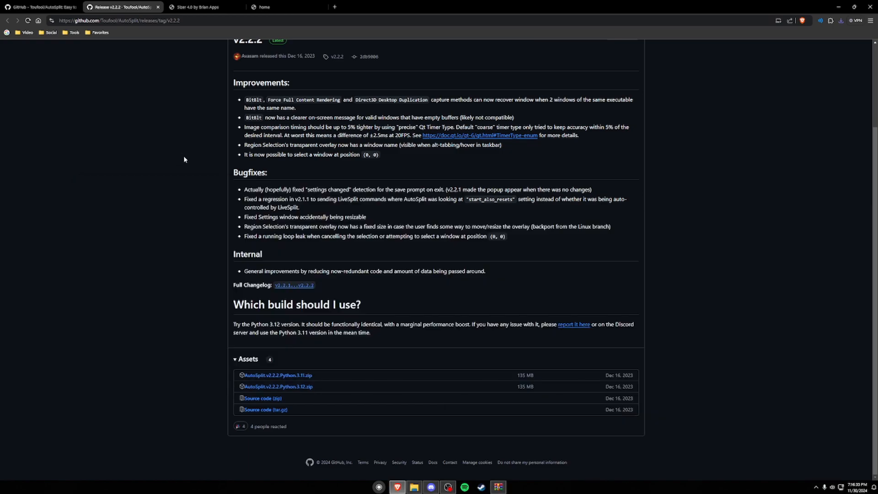
Step: Download LiveSplit.AutoSplitIntegration.dll from the README's LiveSplit Integration Tutorial and switch to File Explorer
scroll(312, 305, "up", 3)
key("ctrl+shift+Tab")
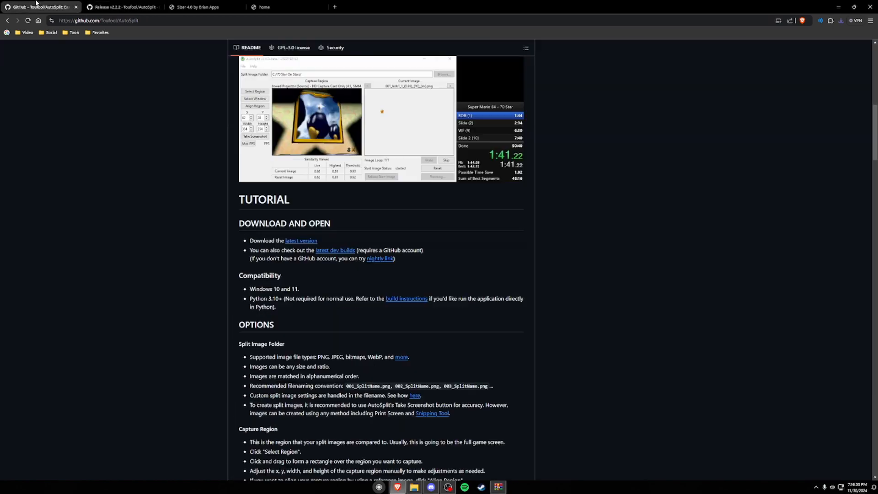
scroll(202, 323, "down", 15)
scroll(229, 312, "down", 10)
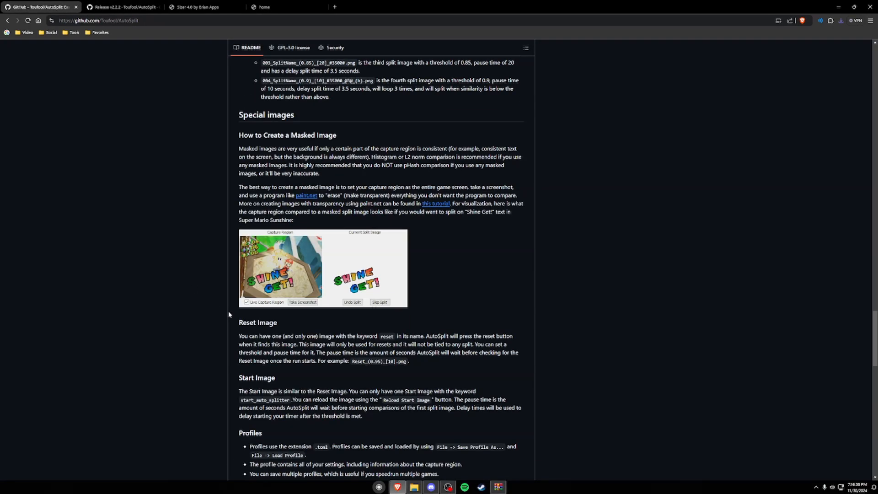
scroll(256, 256, "up", 2)
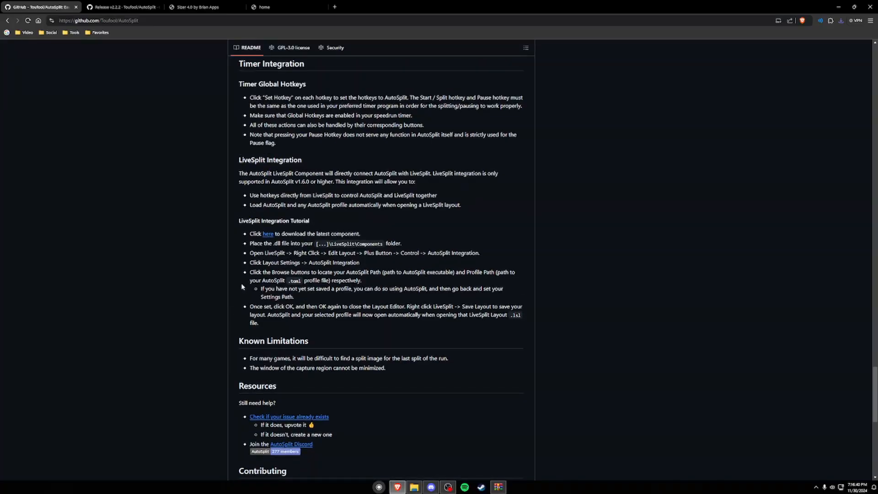
left_click(267, 234)
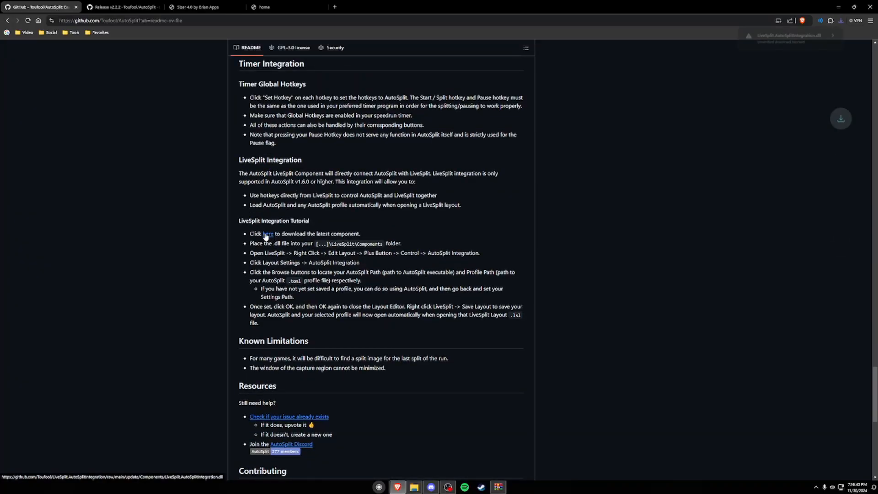
left_click(414, 487)
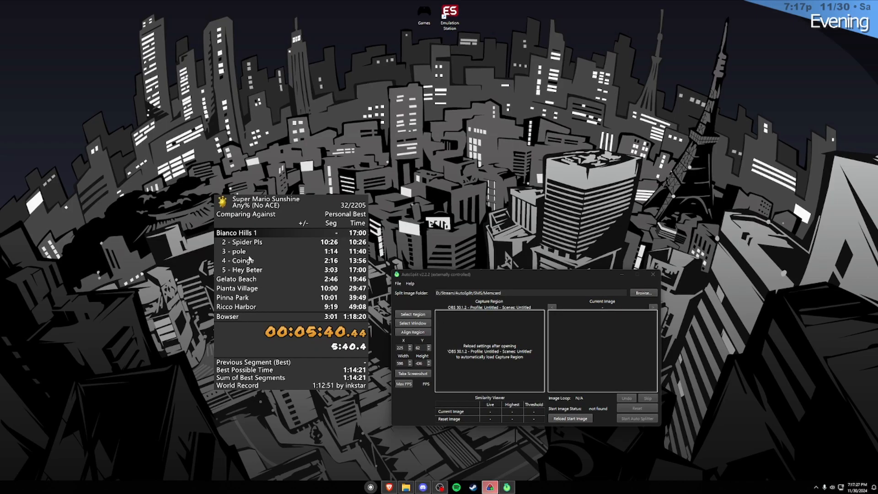
Step: Check LiveSplit's layout for the AutoSplit Integration control component, then close the Layout Editor
right_click(265, 239)
mouse_move(295, 352)
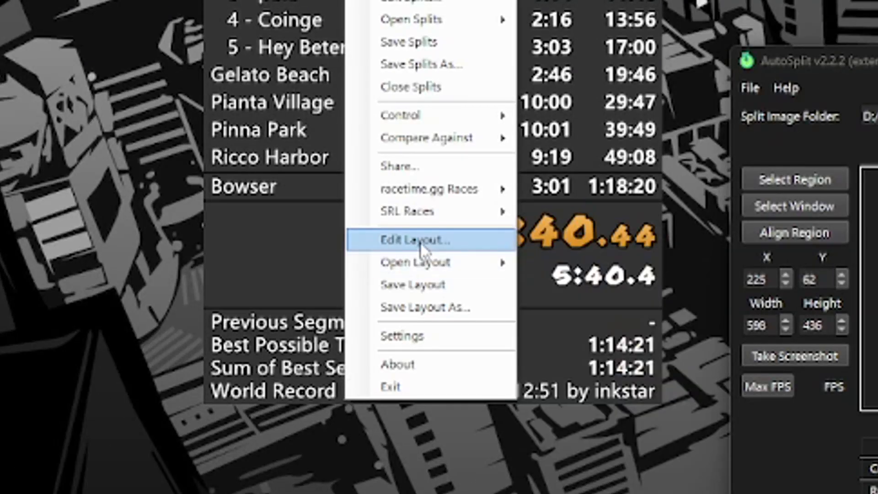
left_click(418, 240)
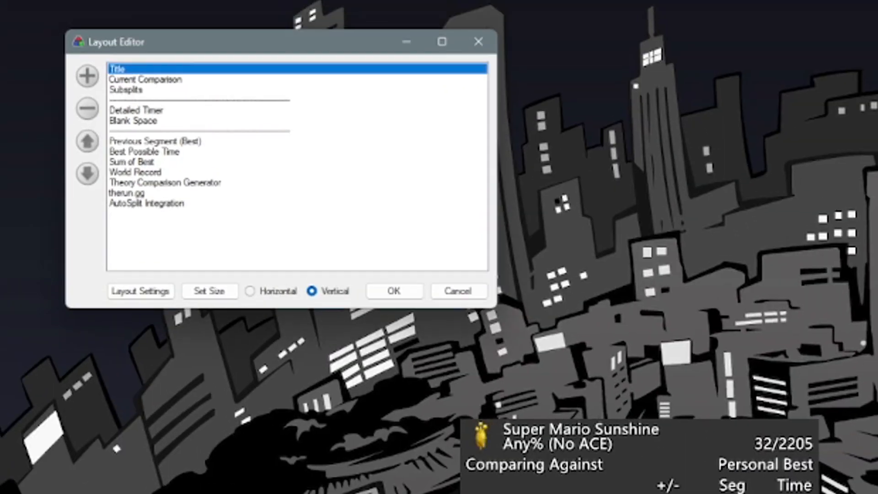
left_click(147, 204)
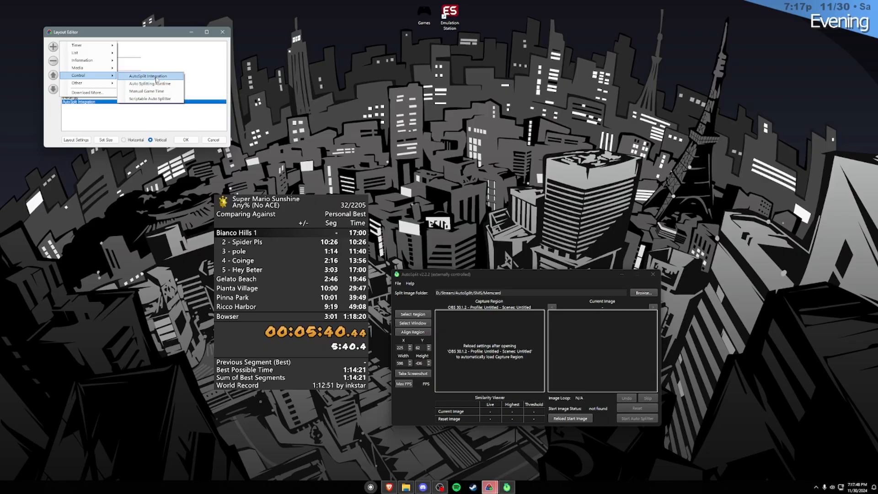
left_click(222, 32)
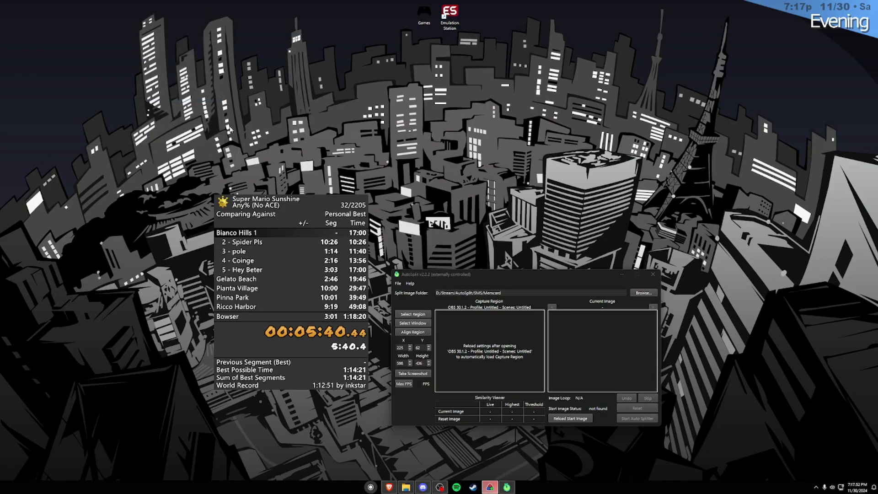
Step: Arrange the LiveSplit, AutoSplit and OBS windows beside each other and select the OBS window as AutoSplit's capture source
left_click_drag(282, 251, 267, 241)
left_click_drag(448, 276, 440, 169)
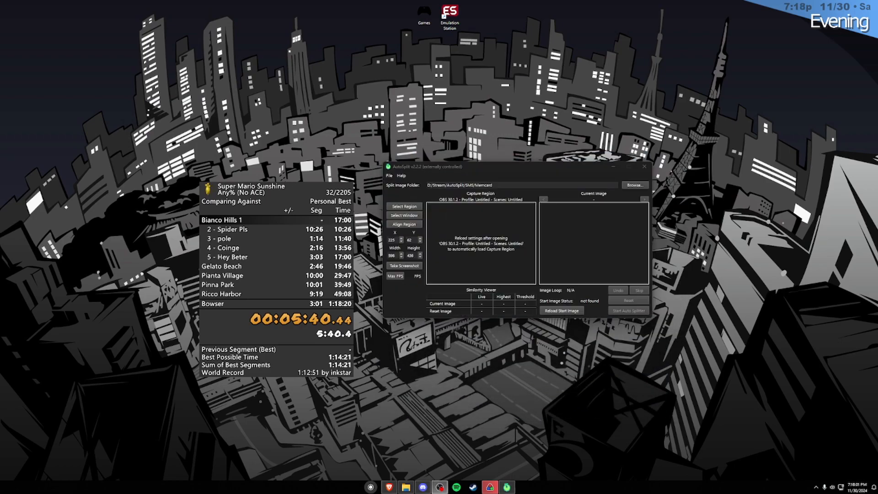
left_click(439, 486)
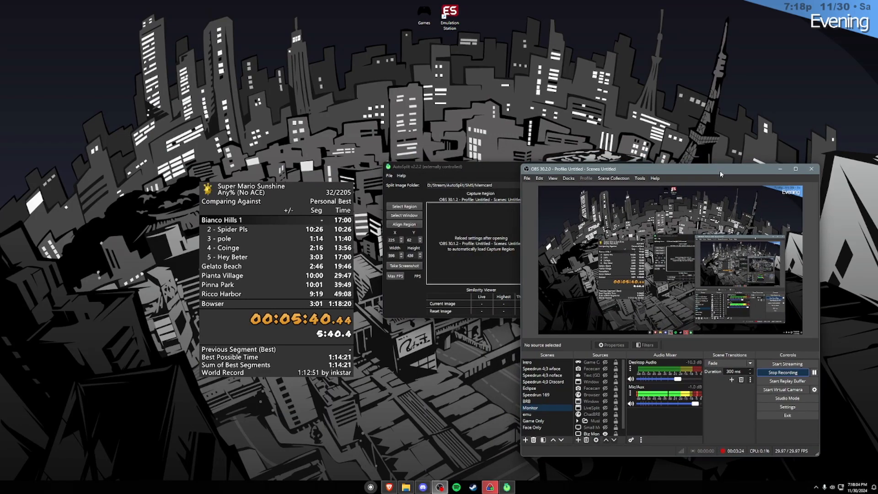
left_click_drag(720, 174, 731, 177)
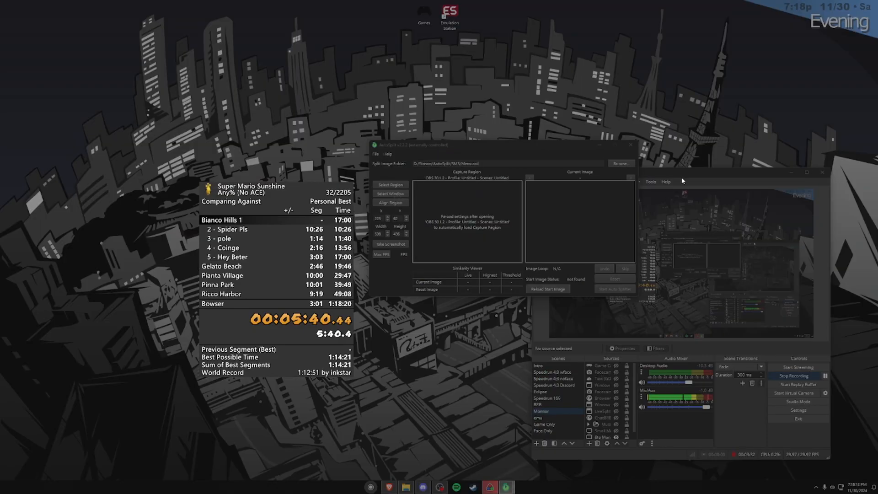
left_click(682, 177)
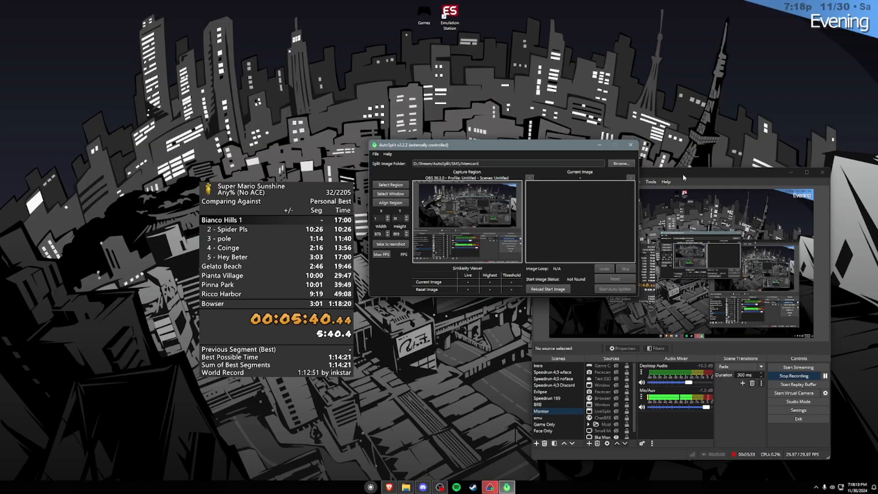
Step: Load the settings30-2-0.toml profile into AutoSplit
key("ctrl+o")
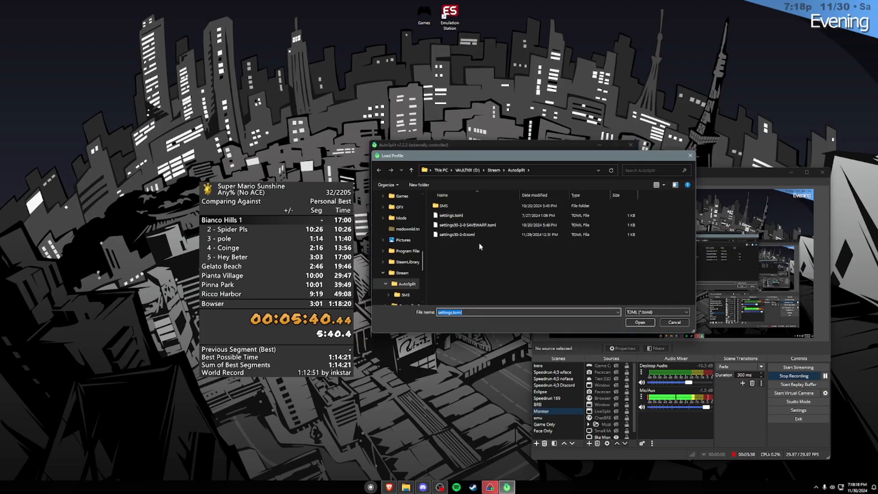
left_click(467, 235)
double_click(467, 235)
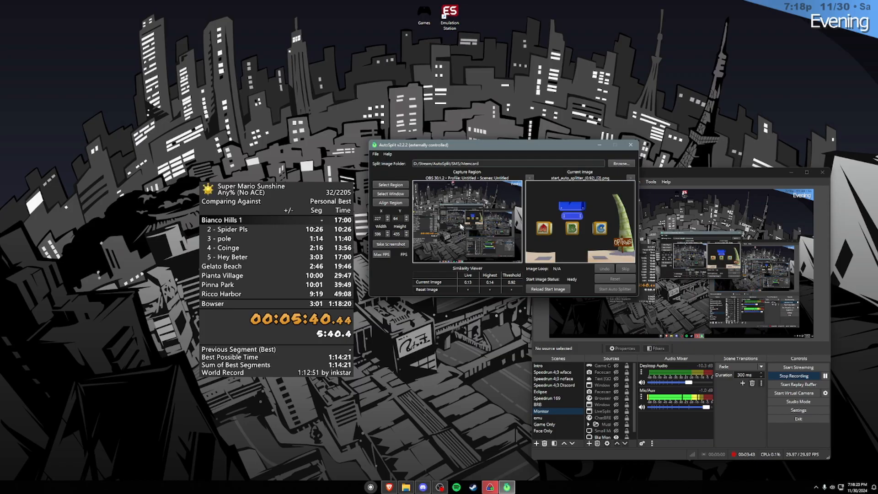
Step: Resize and reposition the OBS window with Sizer's OBS Capture preset and move the LiveSplit timer clear of it
left_click_drag(733, 173, 738, 108)
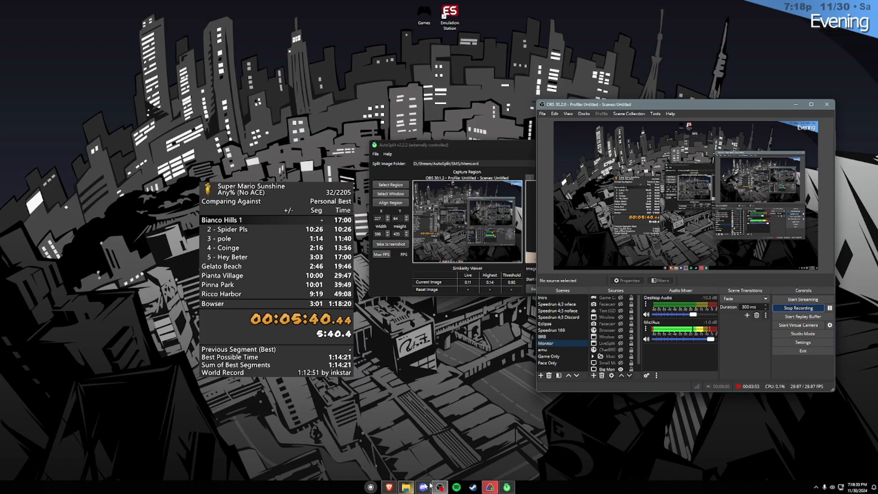
left_click(371, 487)
left_click(371, 487)
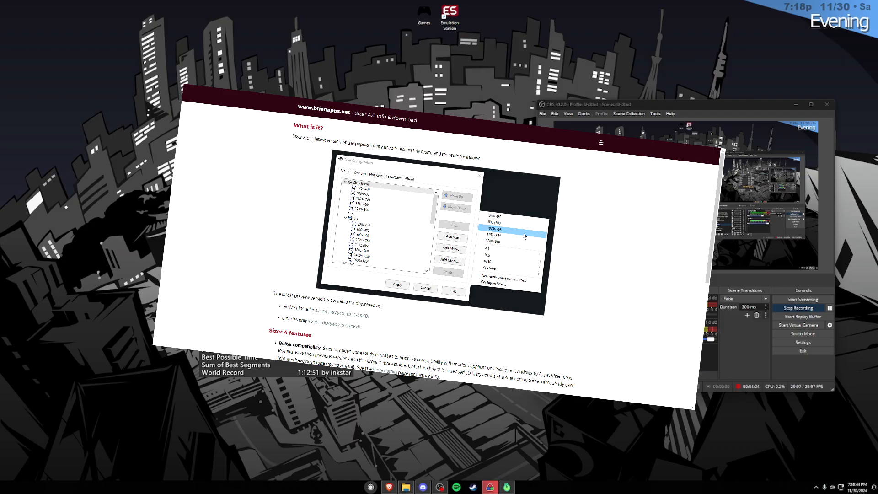
right_click(833, 389)
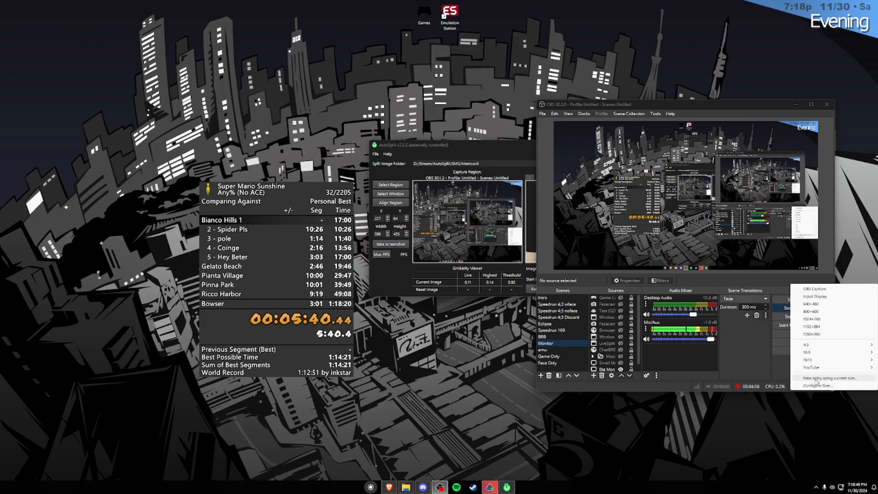
left_click(814, 290)
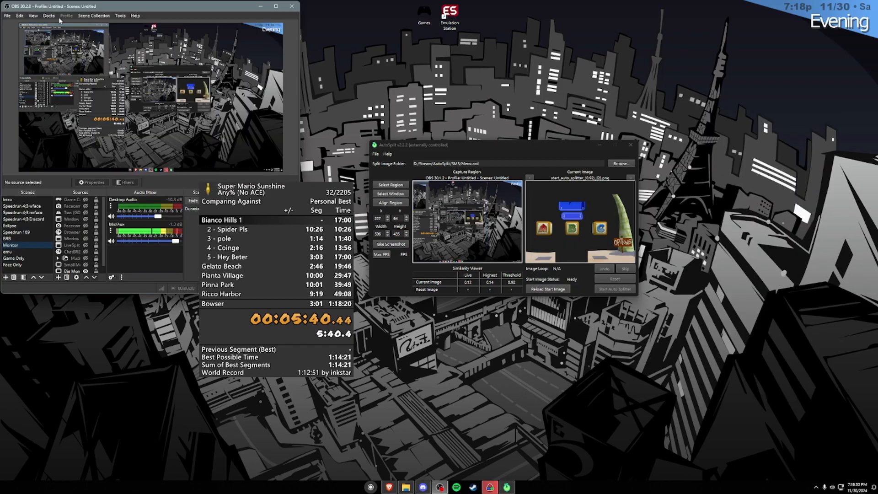
left_click_drag(254, 231, 440, 284)
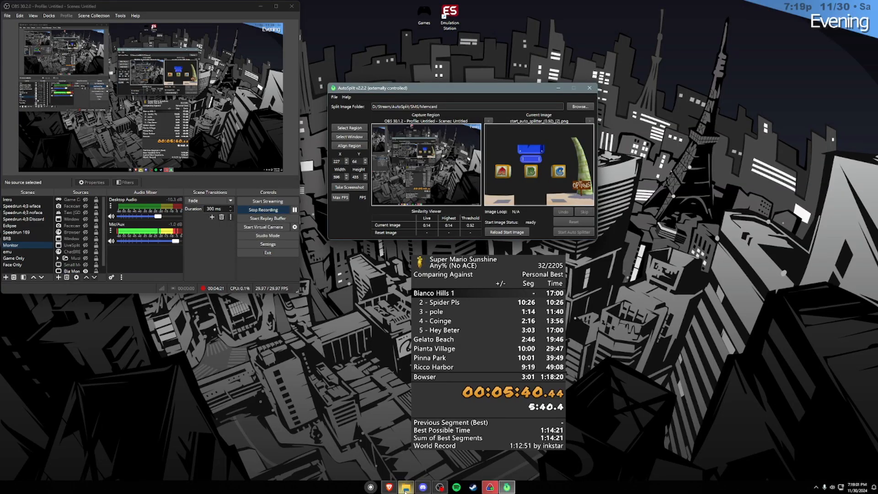
Step: Take a screenshot of the capture region in AutoSplit and preview 001_SplitImage.png from the split image folder
left_click(350, 187)
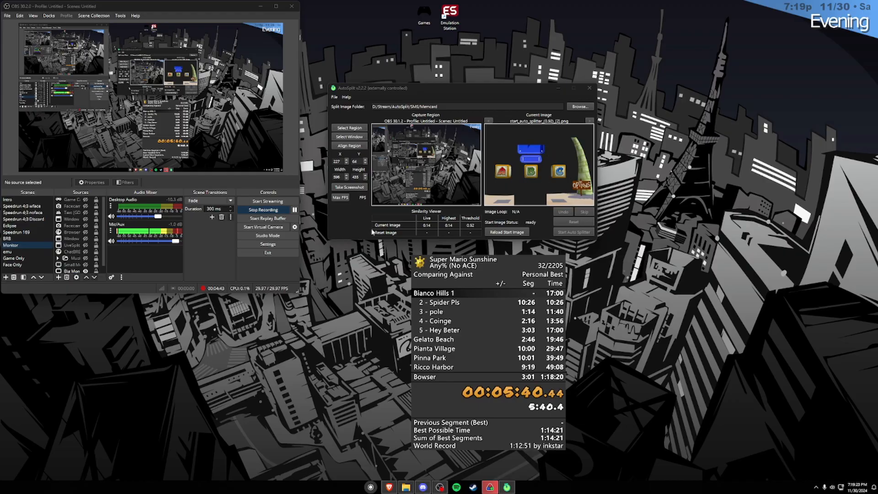
left_click(405, 487)
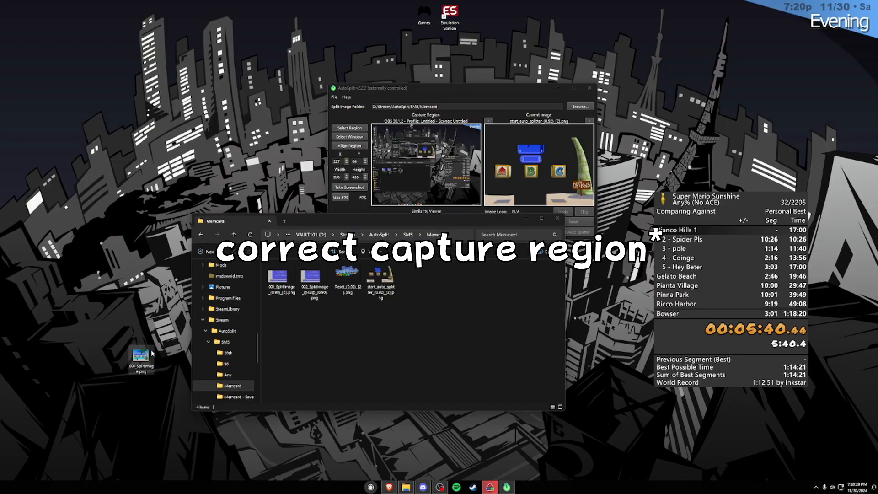
double_click(284, 282)
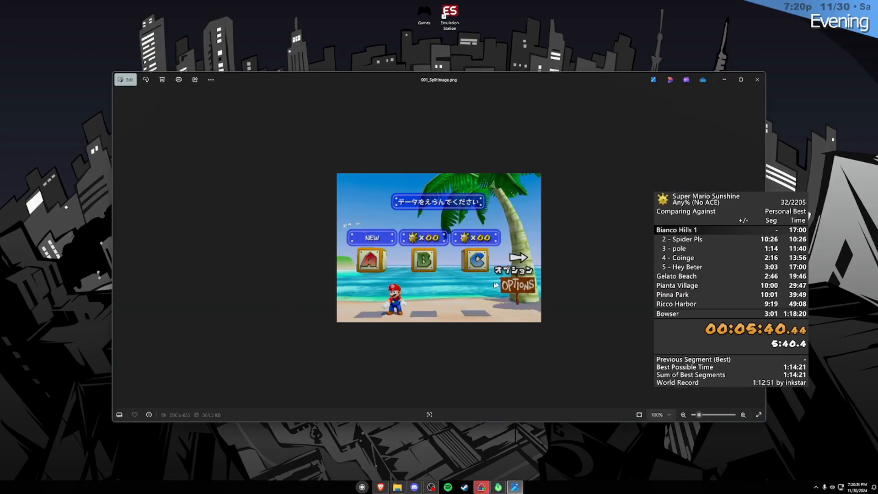
left_click(757, 80)
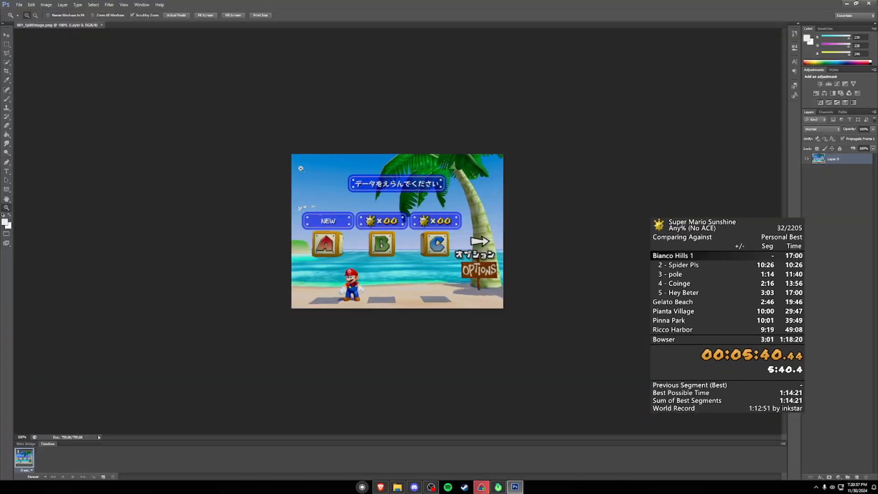
Step: Open 001_SplitImage.png in Photoshop and examine the edges and corners of the image at high magnification
left_click(301, 169)
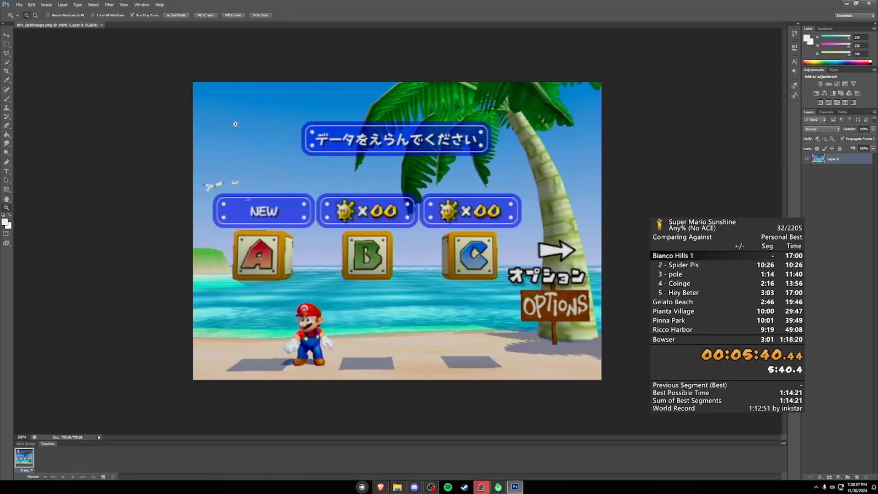
left_click(188, 386)
left_click(185, 378)
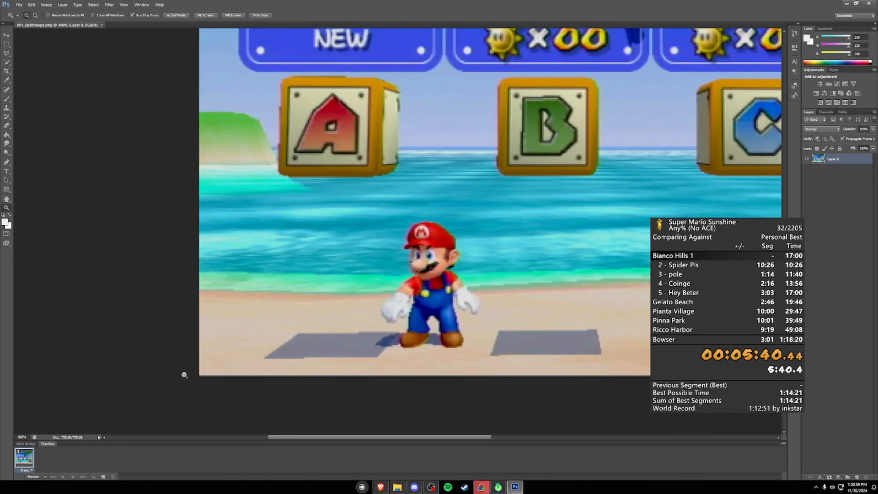
left_click(184, 374)
left_click(184, 374)
key("space")
left_click_drag(216, 165, 188, 386)
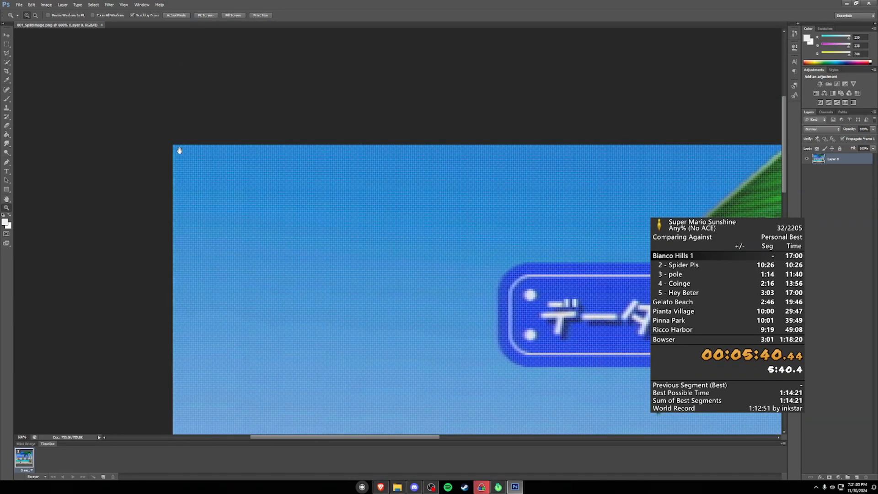
left_click(161, 129)
left_click(161, 129)
left_click(161, 129)
left_click(161, 129)
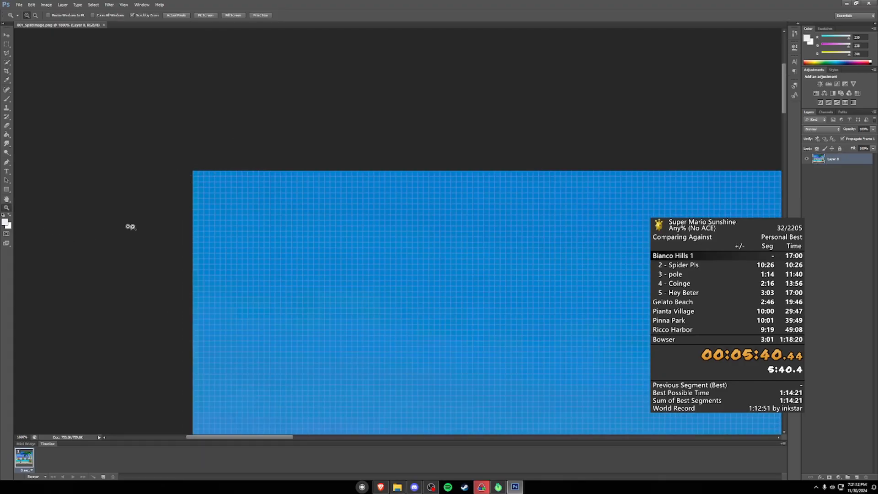
key("ctrl+1")
scroll(582, 378, "up", 7)
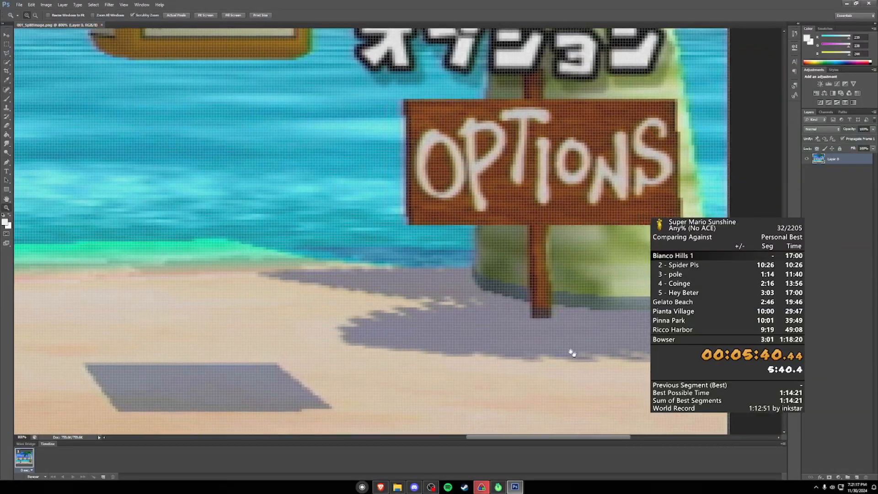
Step: Examine the lower-right corner of 001_SplitImage.png at high magnification and return the image to its print size
left_click_drag(582, 379, 377, 210)
scroll(513, 300, "up", 4)
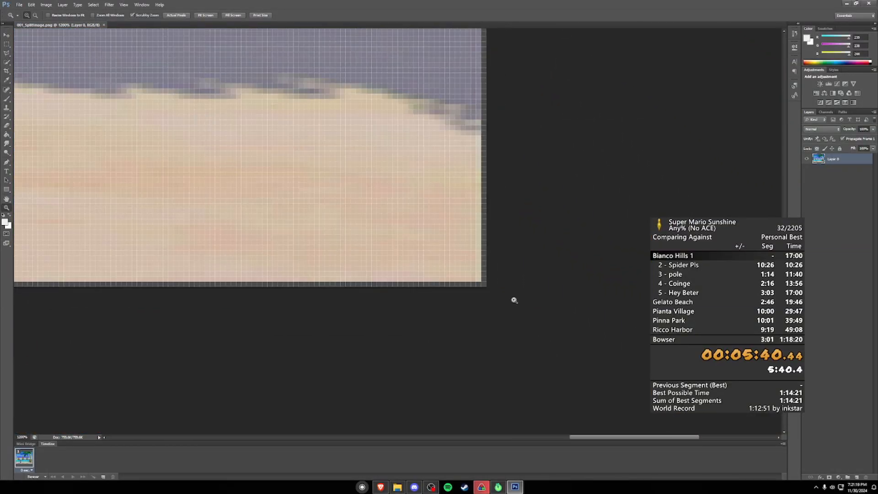
right_click(338, 213)
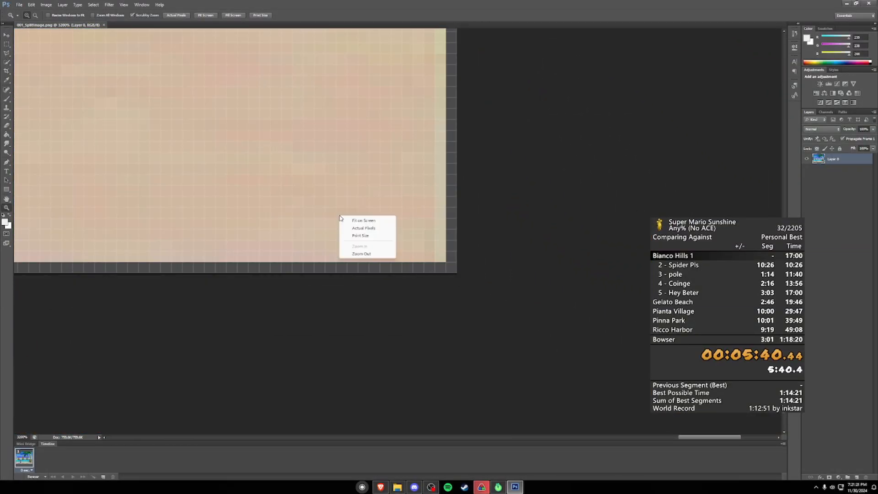
left_click(362, 236)
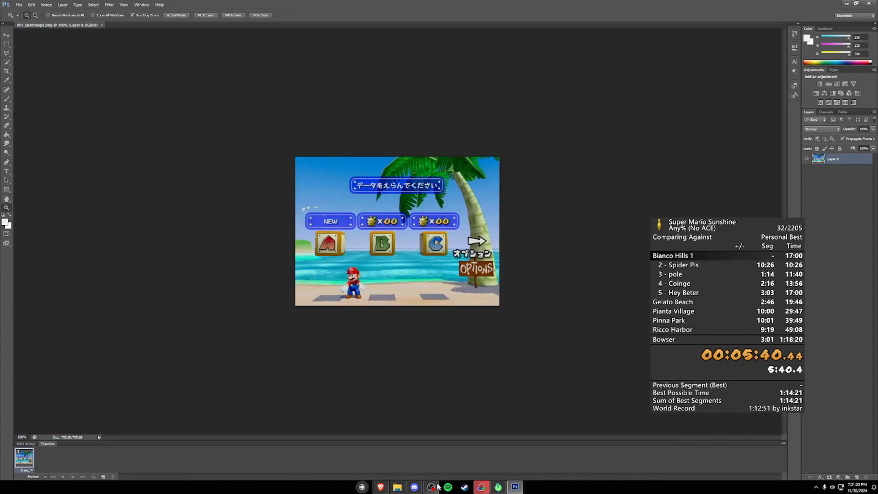
Step: Check the capture region in AutoSplit, and inspect the bottom edge of 001_SplitImage.png in Photoshop at pixel level from corner to corner
left_click_drag(0, 140, 442, 130)
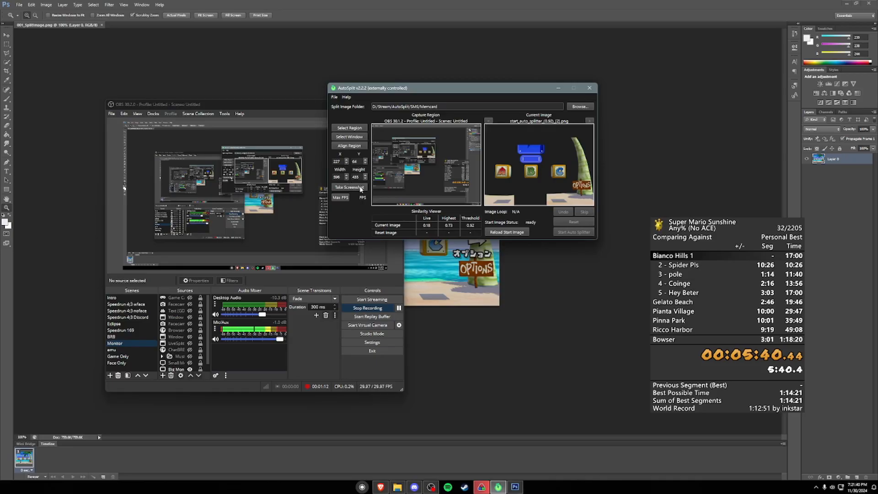
left_click(522, 342)
scroll(306, 262, "up", 8)
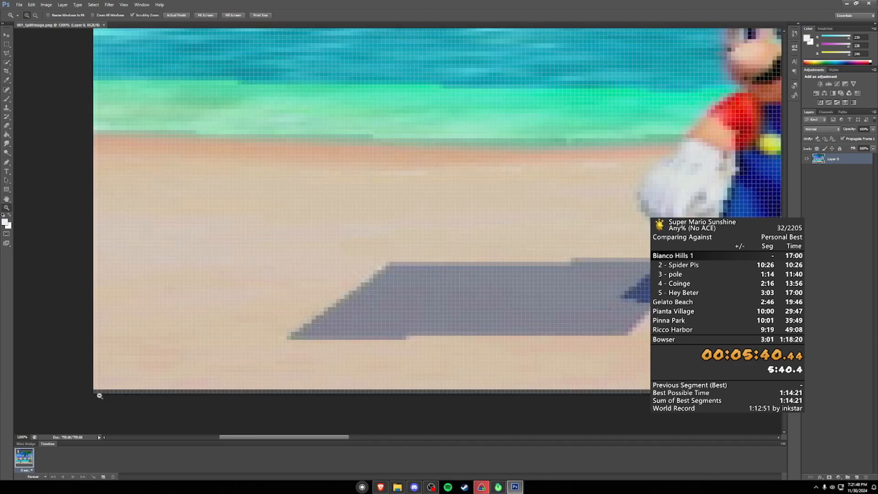
scroll(99, 395, "up", 3)
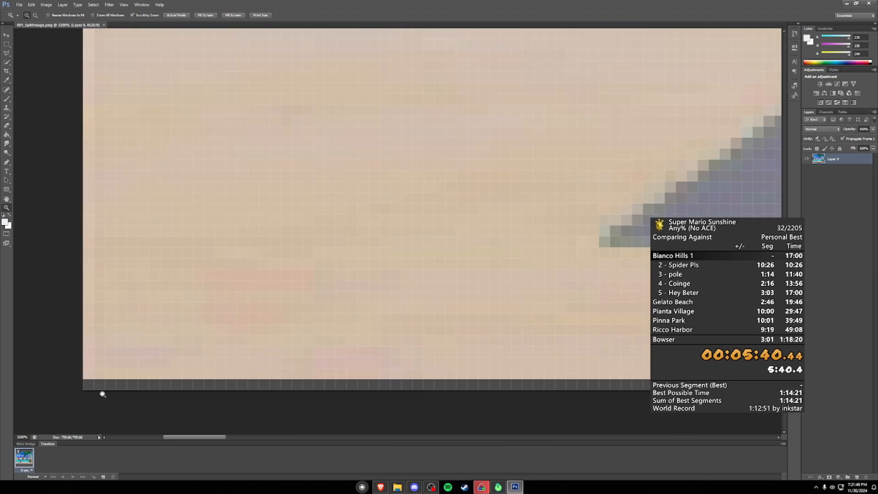
left_click_drag(445, 352, 184, 288)
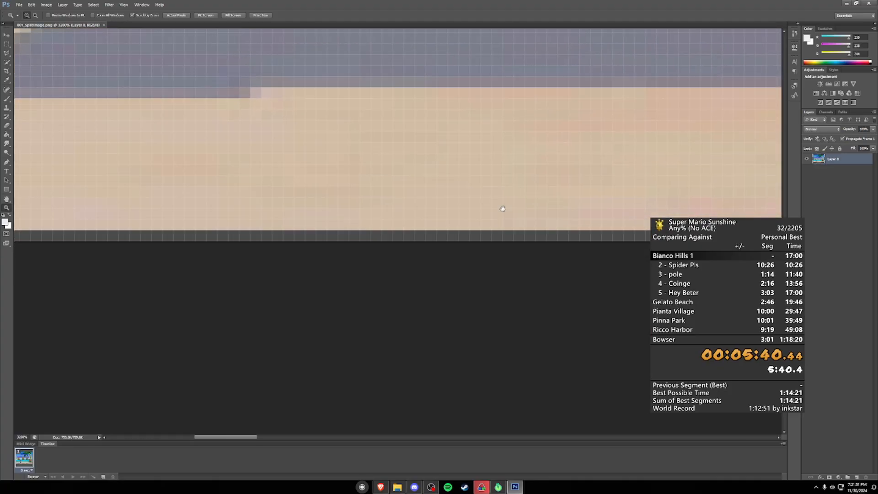
left_click_drag(501, 202, 238, 232)
left_click_drag(471, 230, 160, 229)
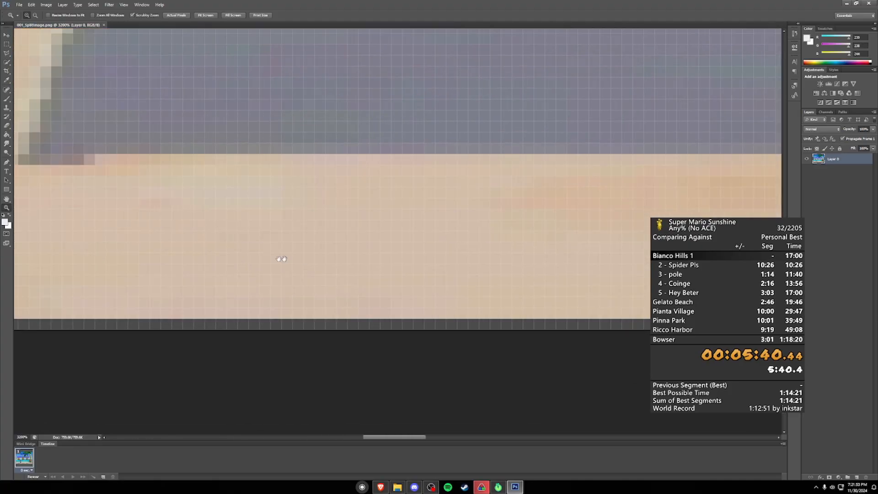
left_click_drag(325, 248, 87, 219)
left_click_drag(505, 225, 176, 212)
left_click_drag(393, 205, 200, 192)
left_click_drag(388, 184, 45, 217)
left_click_drag(640, 189, 456, 200)
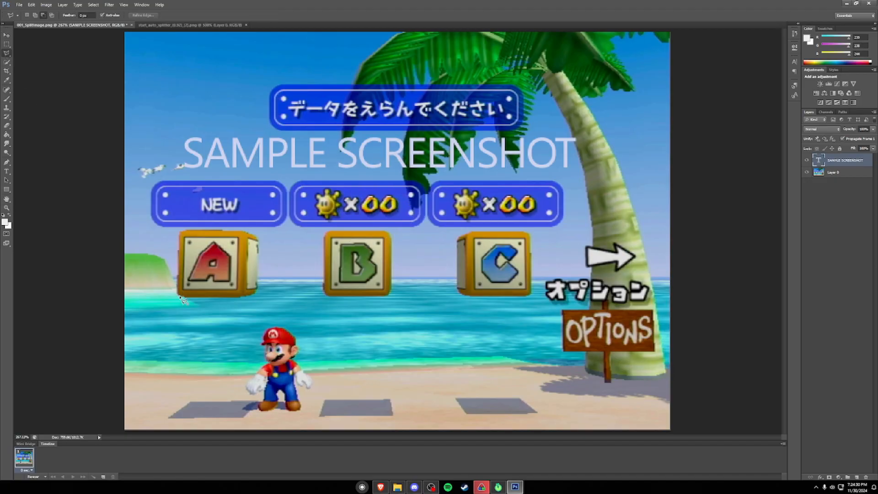
Step: Trace along the lower edge of the A block in the sample screenshot with the Polygonal Lasso tool
left_click_drag(195, 300, 244, 300)
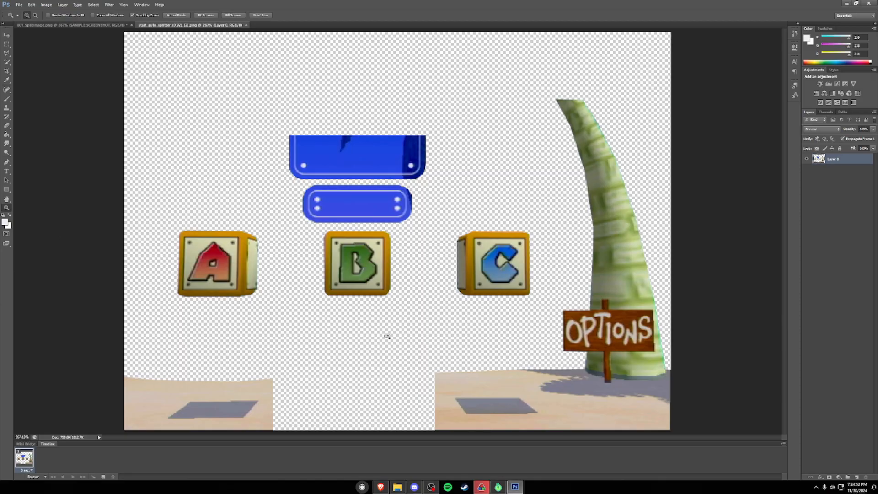
Step: Add a layer beneath Layer 0 in the start_auto_splitter image, fill it with black and hide it
left_click(856, 477)
left_click_drag(833, 159, 832, 175)
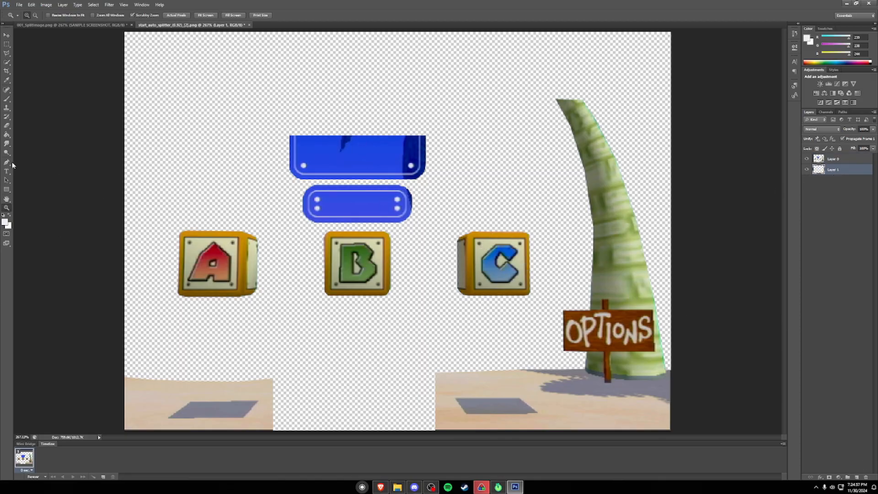
left_click(7, 134)
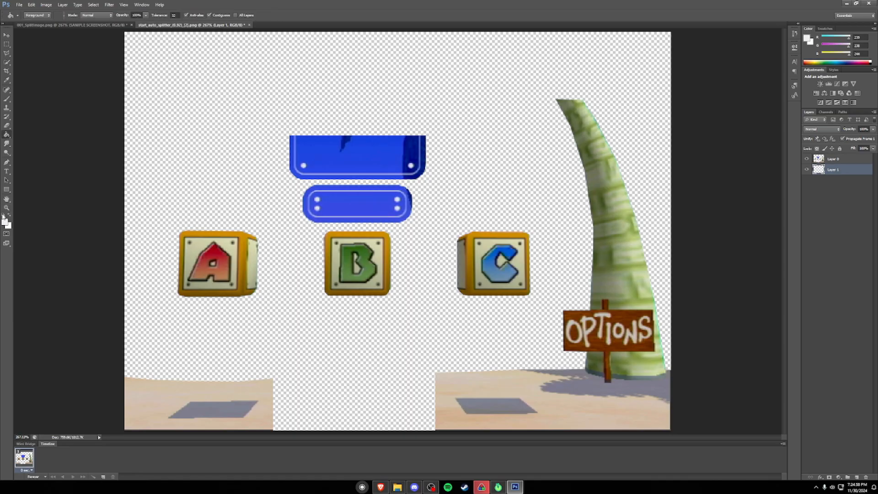
left_click(5, 214)
key("alt+BackSpace")
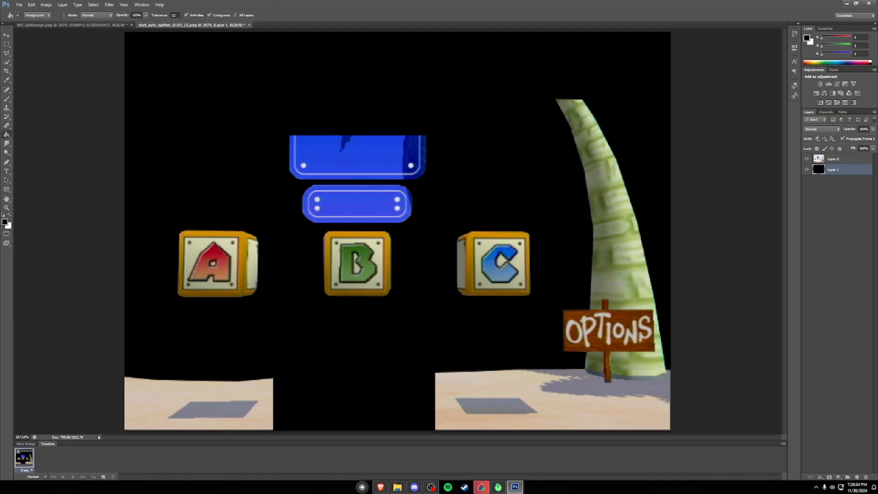
left_click(806, 169)
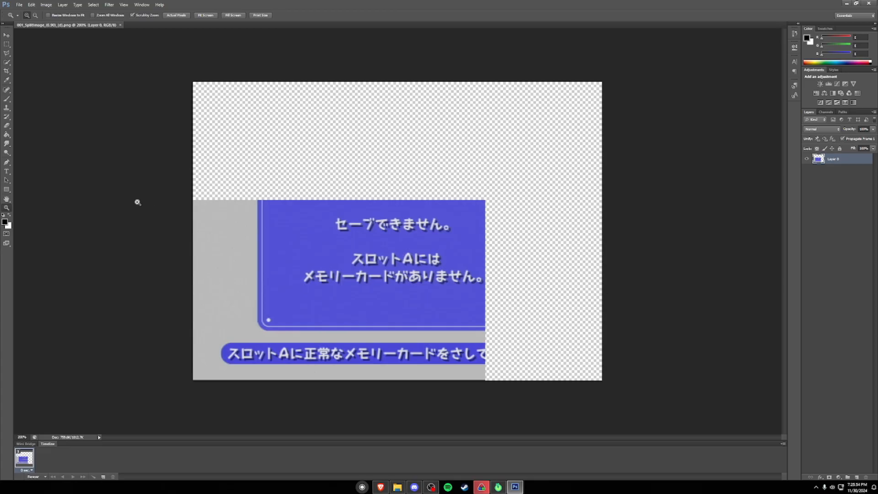
Step: Mark the transparent upper and right-hand areas of the 001_SplitImage mask with rectangular selections and deselect them
left_click(7, 44)
left_click_drag(192, 81, 628, 200)
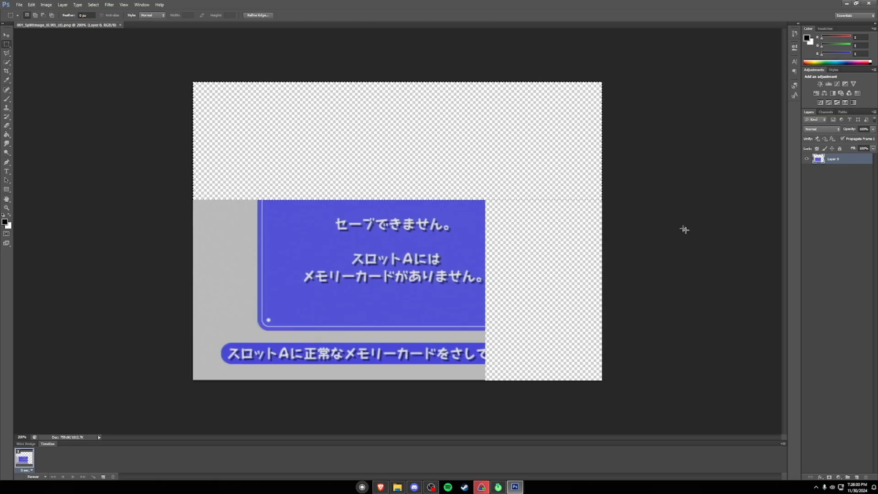
left_click_drag(605, 388, 487, 140)
key("ctrl+d")
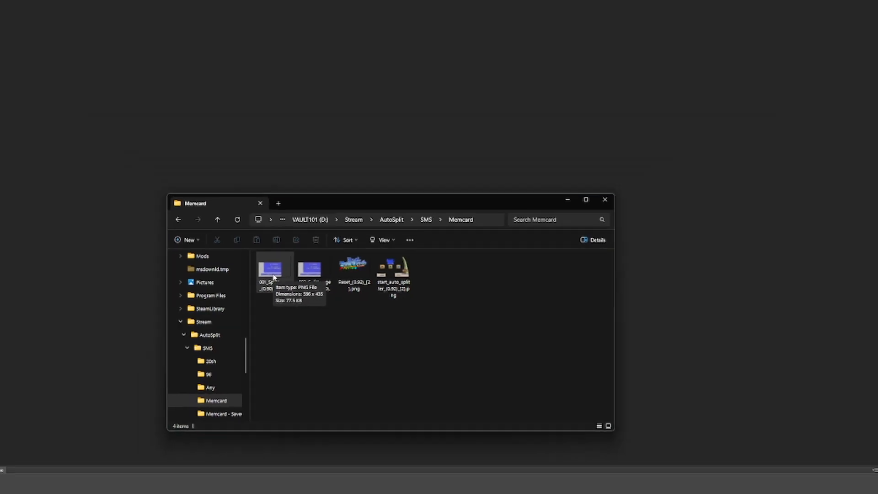
Step: View the split, reset and start images from the Memcard folder, checking their file names, and minimize the image viewer
double_click(167, 187)
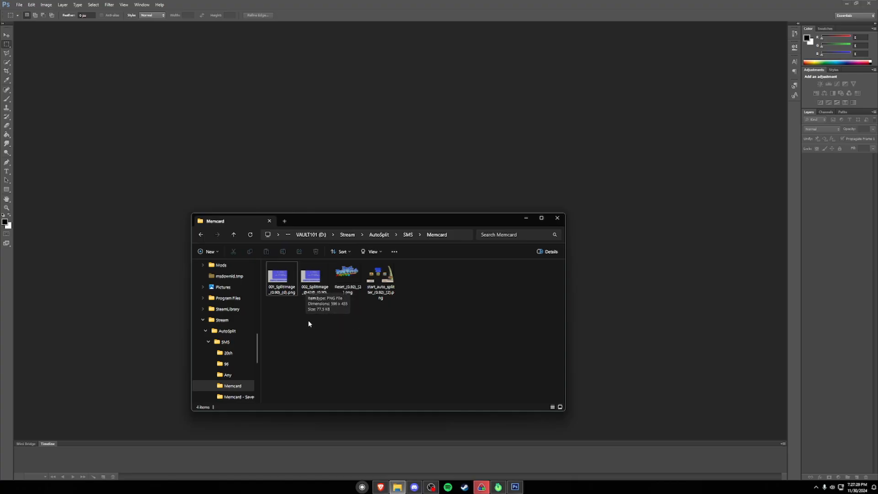
double_click(310, 279)
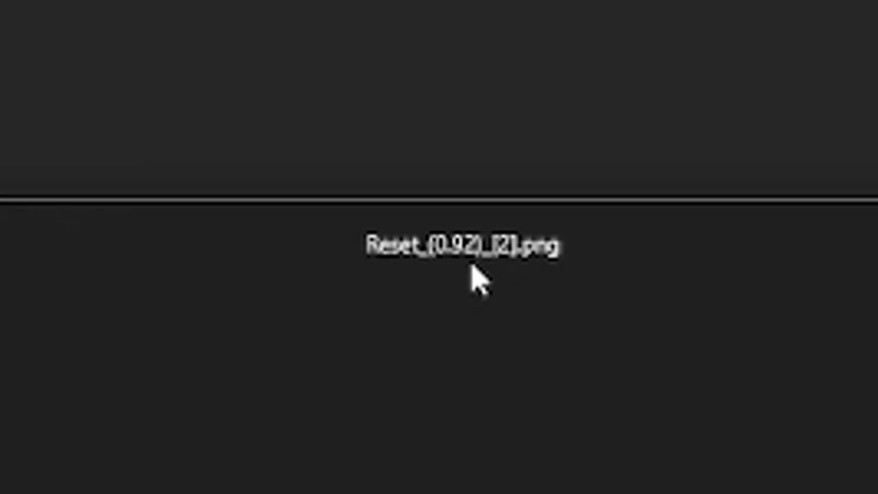
key("Right")
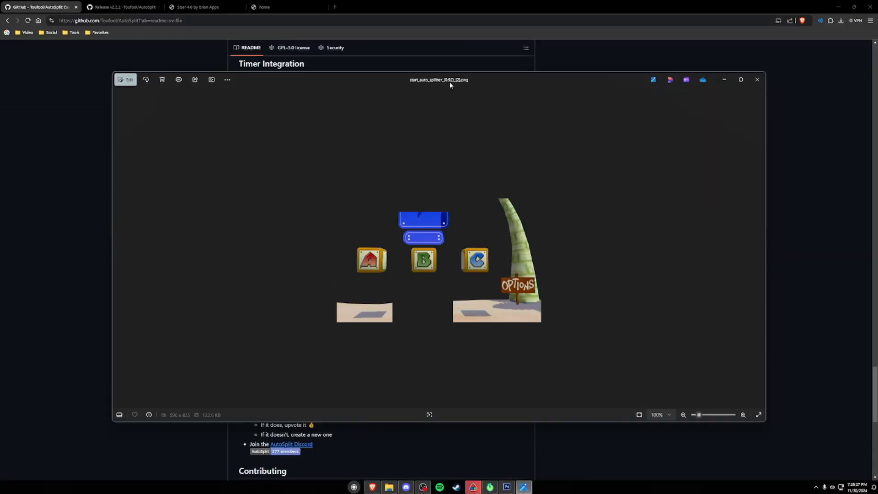
left_click(724, 80)
Step: Review the AutoSplit README's rules for custom thresholds, pause times, delays, loops and flags in split image file names
scroll(383, 315, "up", 10)
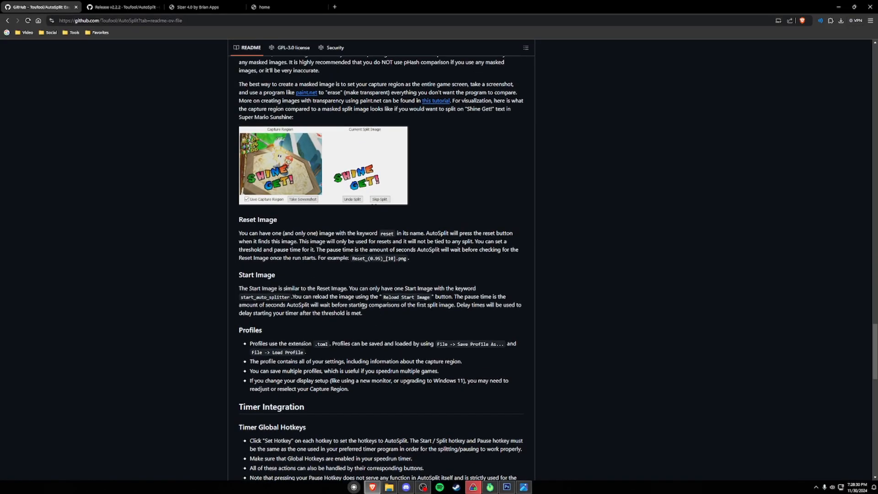
scroll(363, 305, "up", 9)
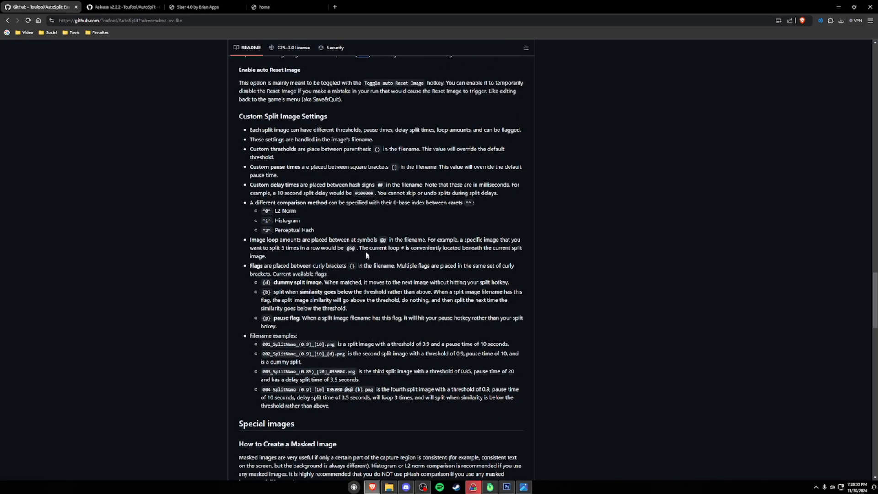
scroll(167, 283, "up", 20)
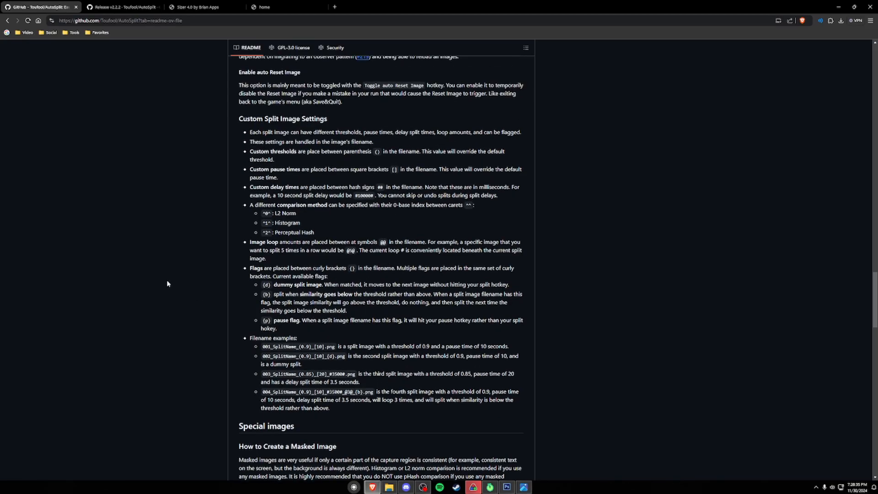
scroll(167, 283, "up", 12)
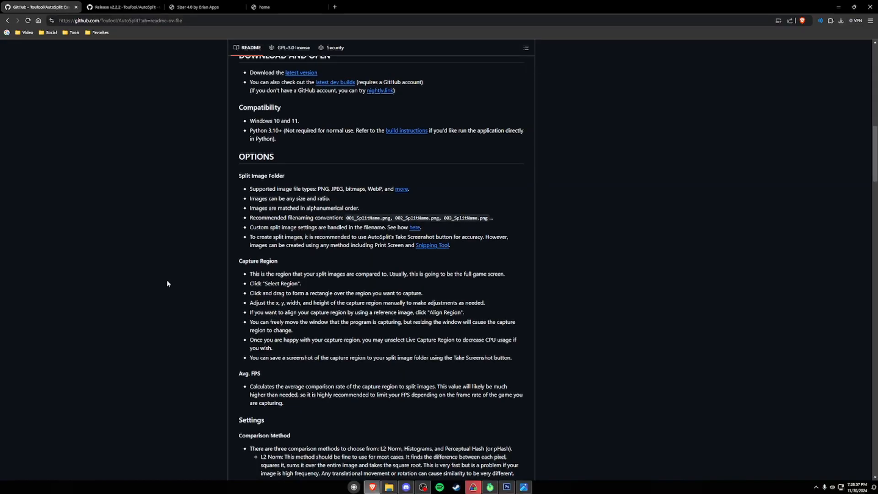
scroll(167, 284, "down", 12)
scroll(165, 286, "down", 15)
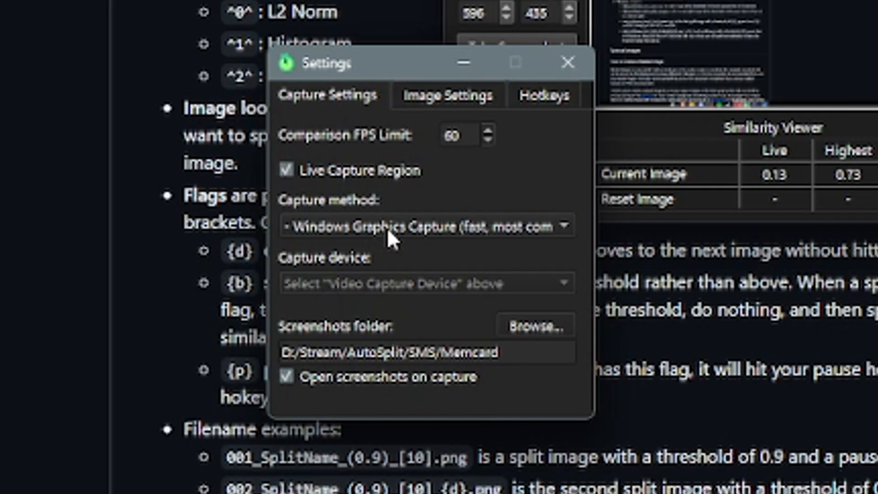
Step: Review the available capture methods in AutoSplit's capture settings and check the image files in the Memcard screenshots folder
left_click(484, 231)
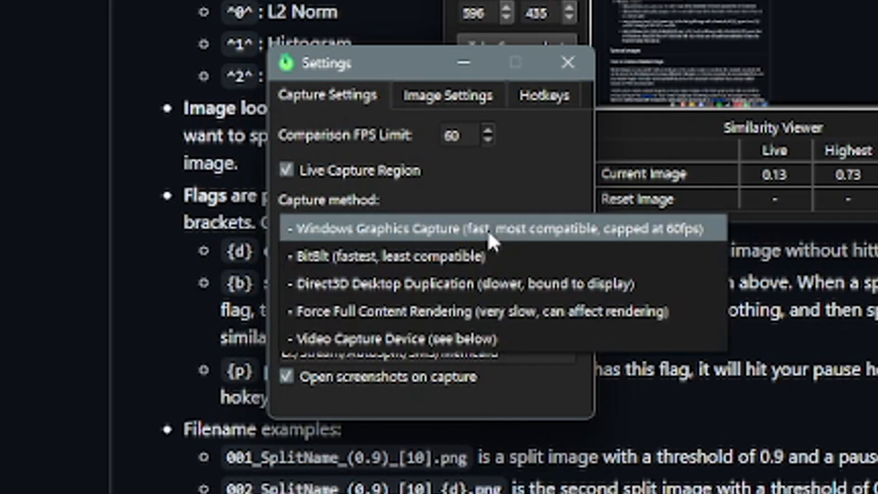
left_click(520, 178)
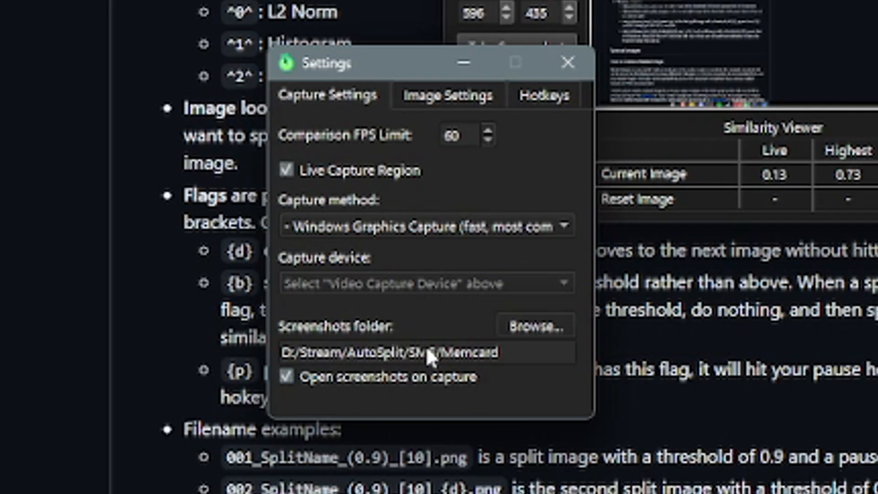
double_click(485, 353)
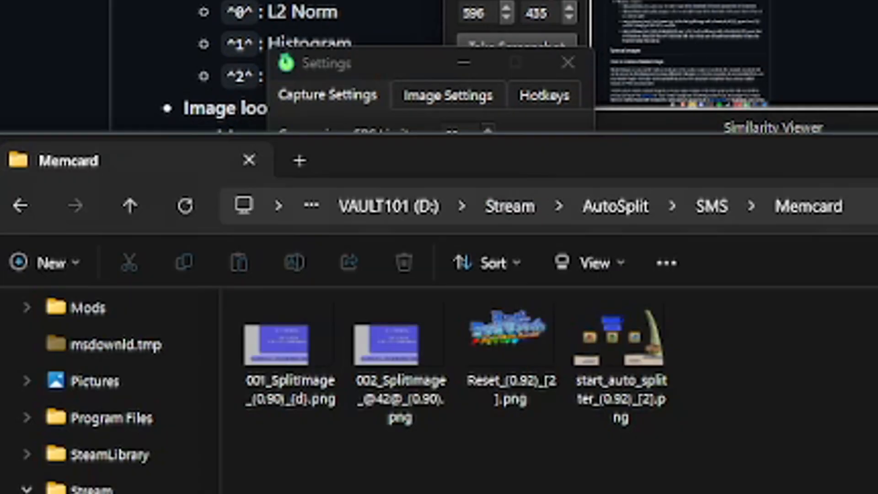
left_click_drag(488, 396, 301, 341)
Step: Review AutoSplit's default image settings, including the comparison methods, and open the hotkey settings
left_click(433, 98)
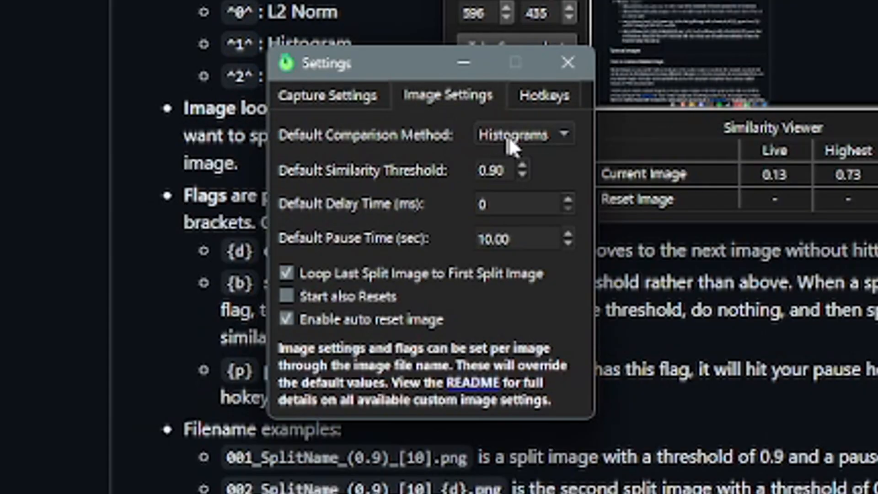
left_click(530, 135)
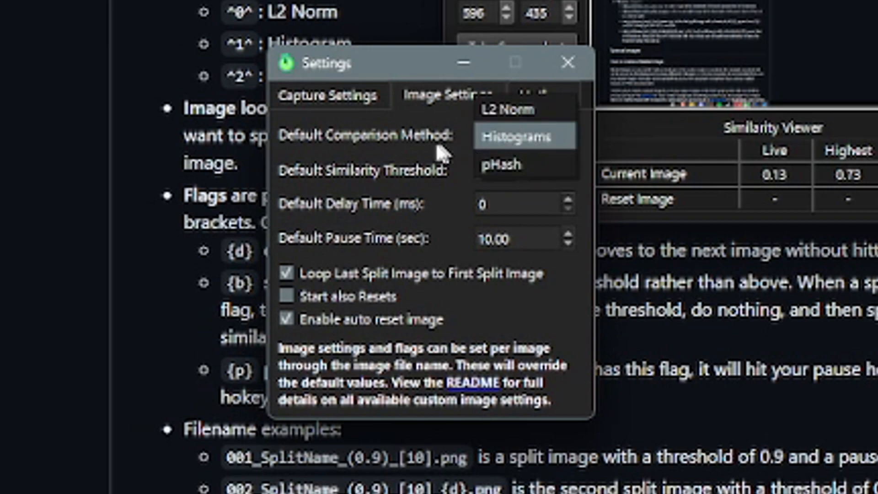
left_click(397, 140)
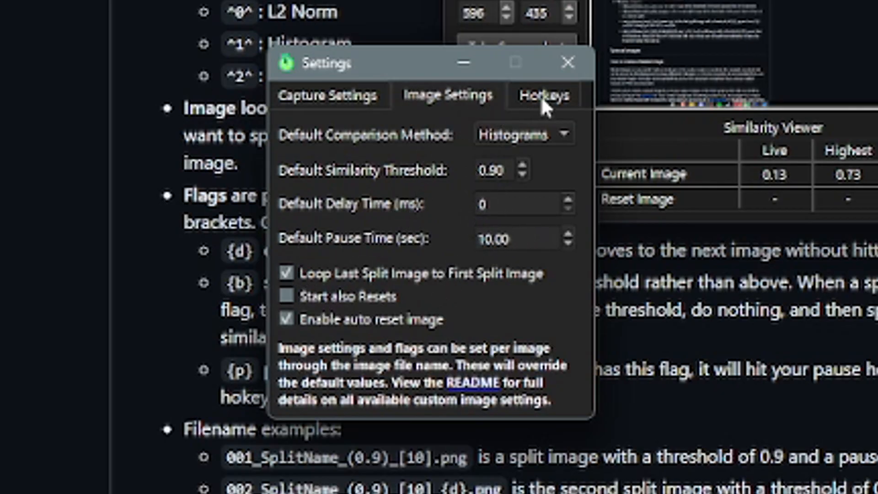
left_click(541, 95)
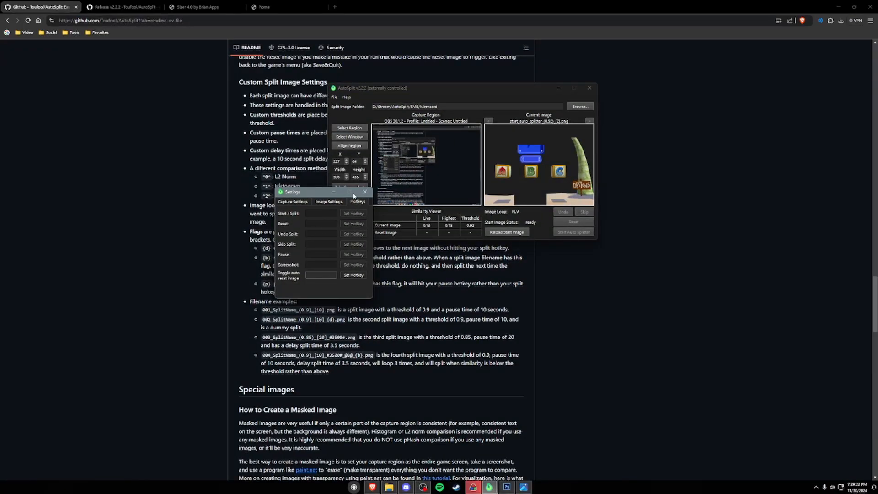